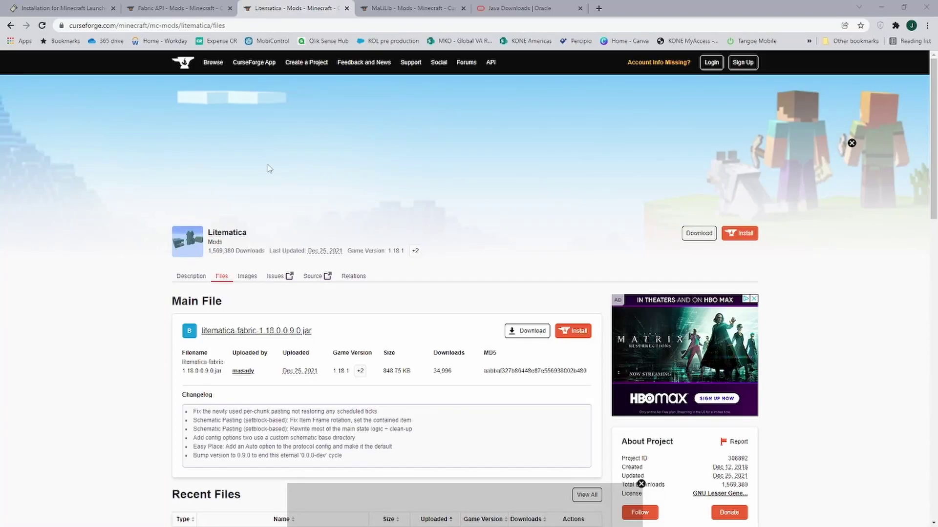
Step: Download the universal jar of the latest Fabric installer from the Installation for Minecraft Launcher page
left_click(47, 8)
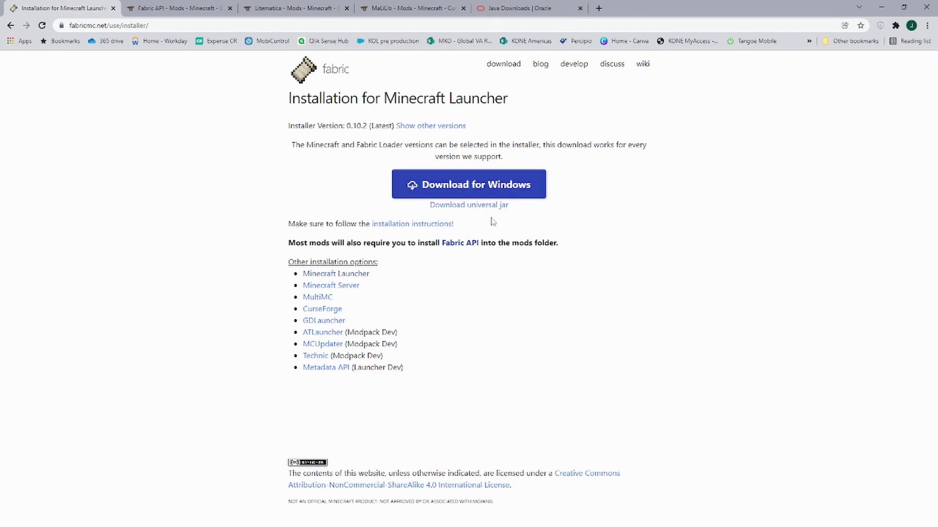
left_click(469, 205)
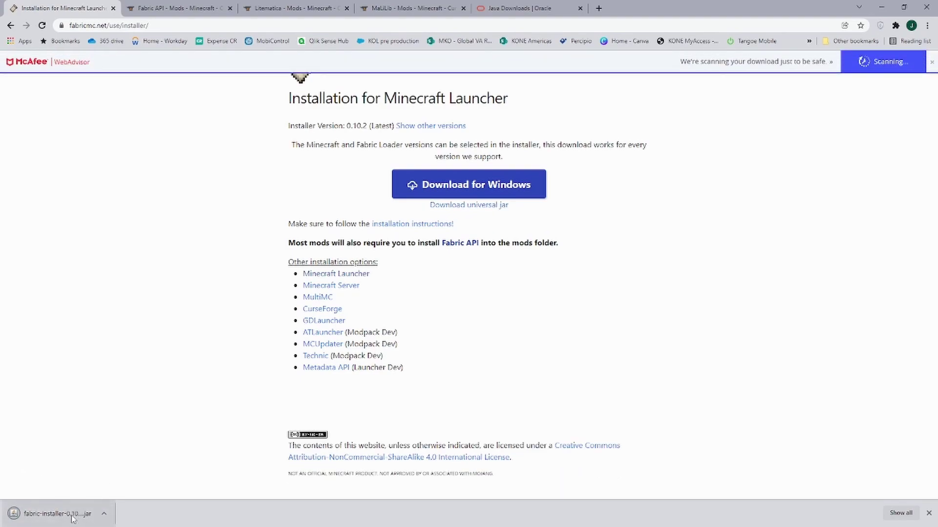
Step: Download the [1.18] Fabric API 0.43.1+1.18 file from its CurseForge recent files and return to the file list
left_click(176, 6)
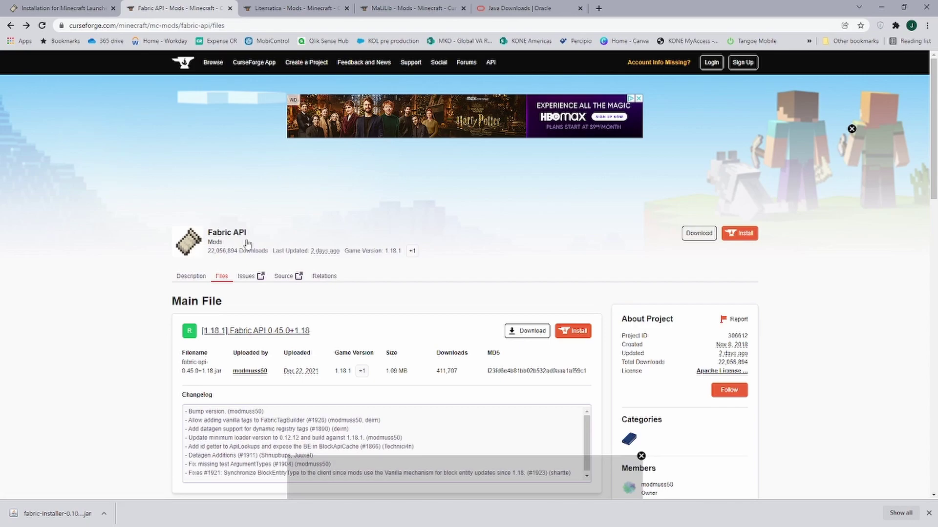
scroll(326, 263, "down", 4)
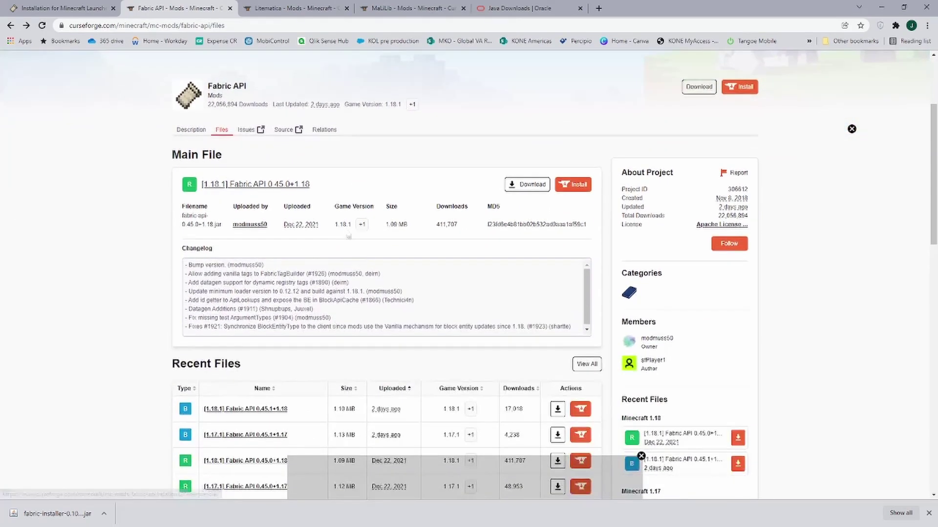
scroll(381, 220, "down", 1)
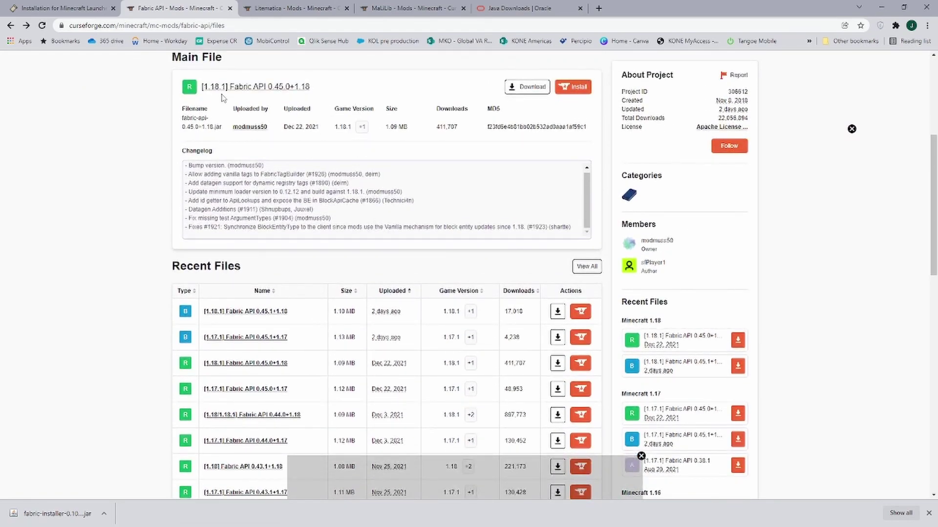
scroll(307, 342, "down", 1)
scroll(307, 343, "down", 1)
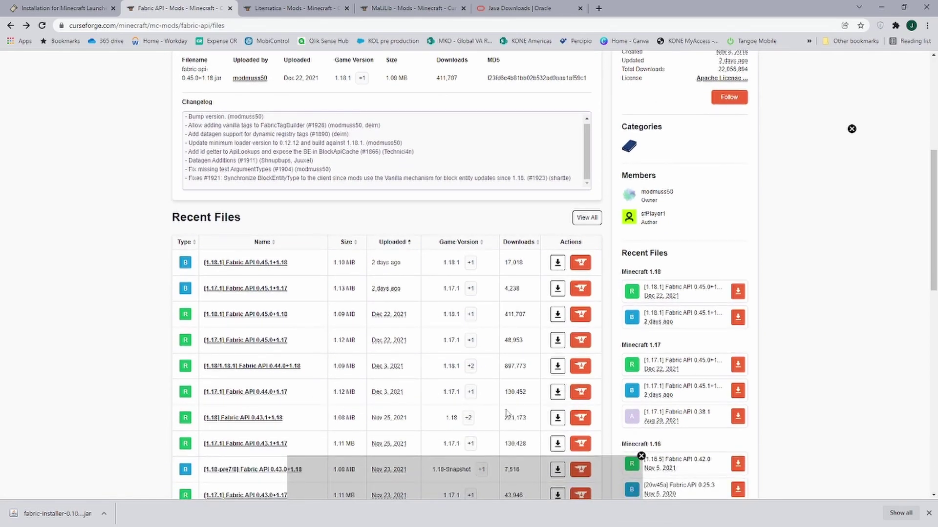
left_click(558, 419)
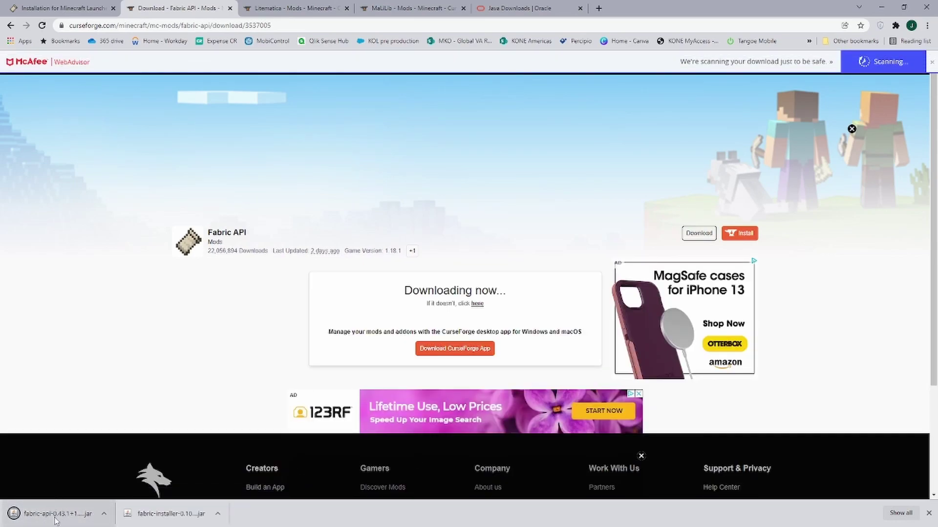
left_click(9, 25)
Step: Download litematica-fabric-1.18.0-0.0.0-dev.20211203.013300.jar for Minecraft 1.18 from the Litematica recent files
key("ctrl+Tab")
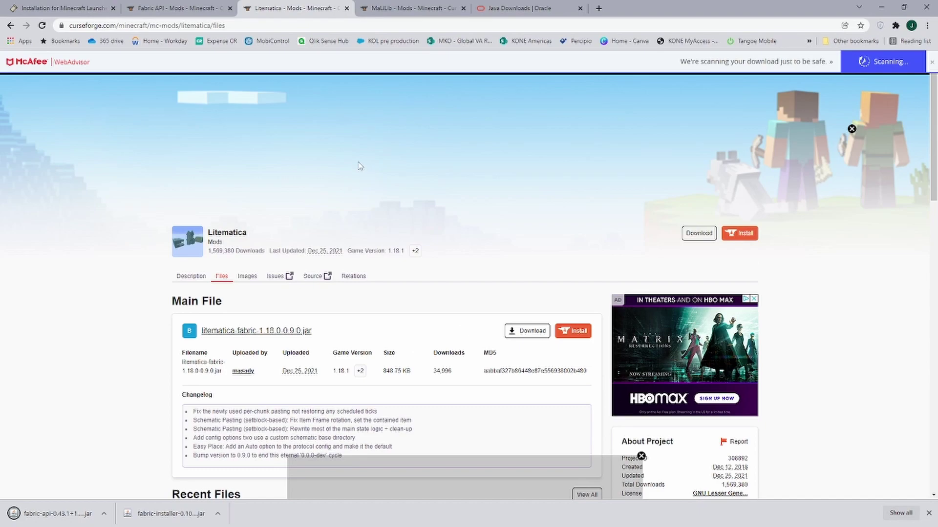
scroll(318, 176, "down", 2)
scroll(224, 186, "down", 2)
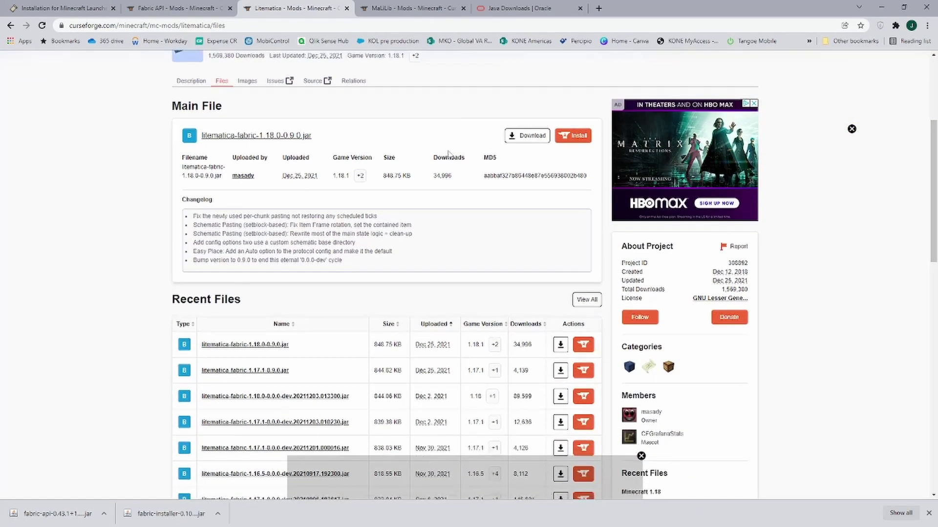
scroll(370, 248, "down", 2)
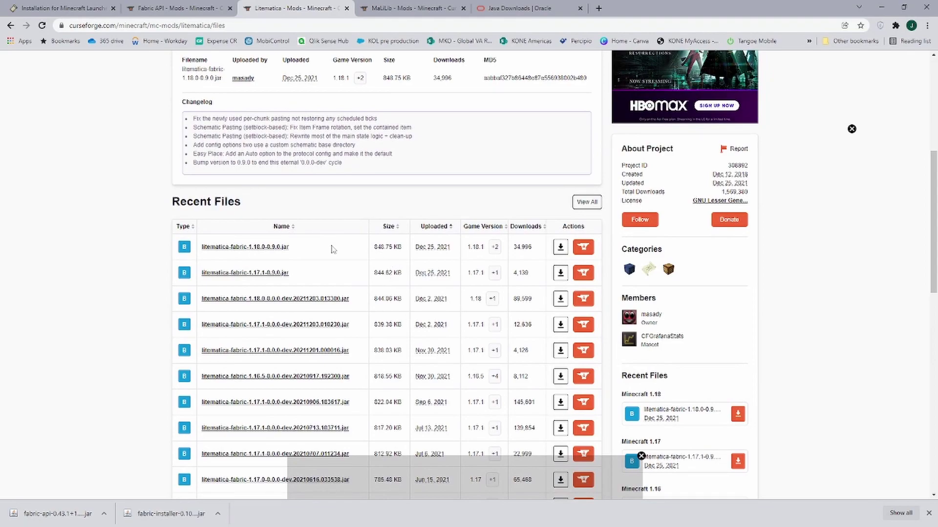
left_click(561, 302)
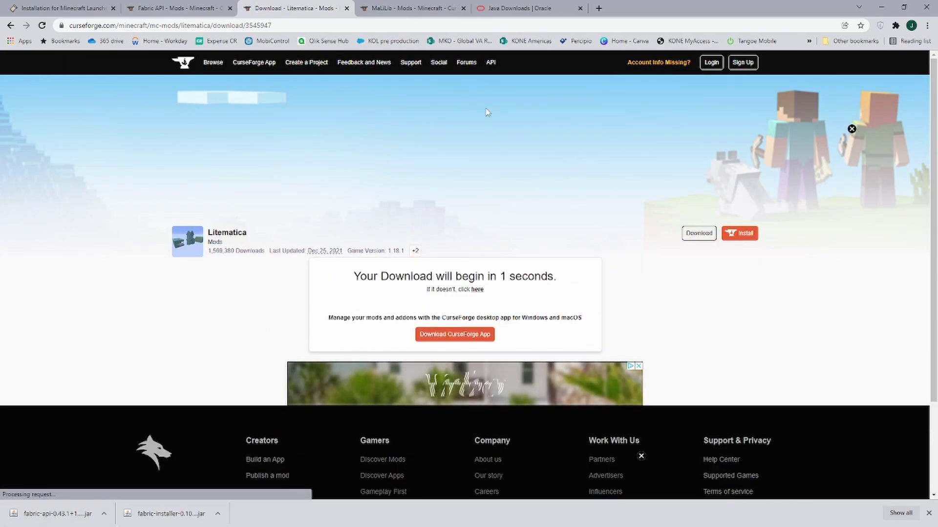
Step: Download malilib-fabric-1.18.0-0.10.0-dev.26.jar from the full list of MaLiLib files
left_click(413, 9)
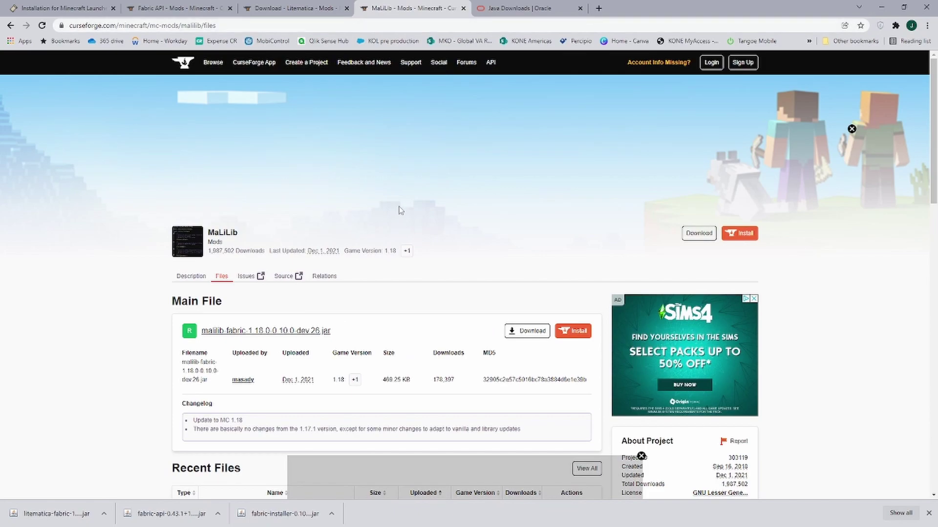
scroll(413, 225, "down", 4)
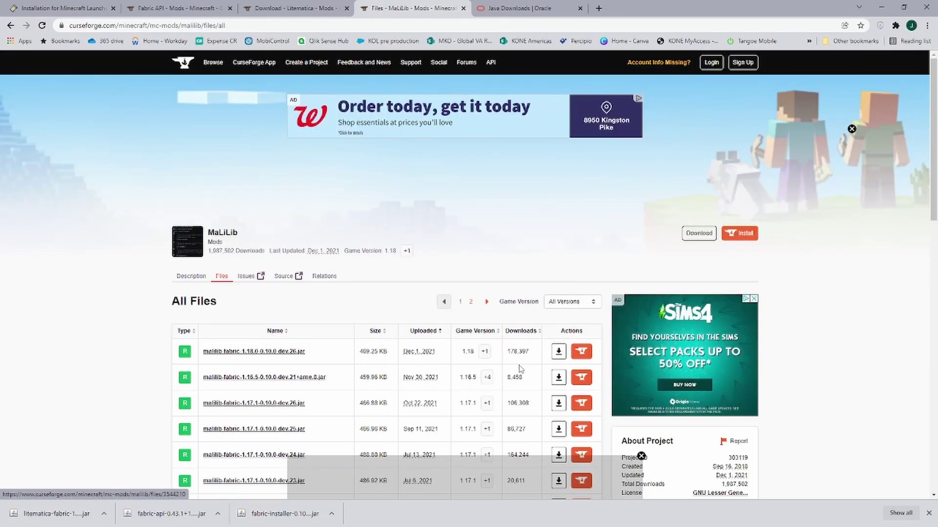
scroll(469, 360, "down", 1)
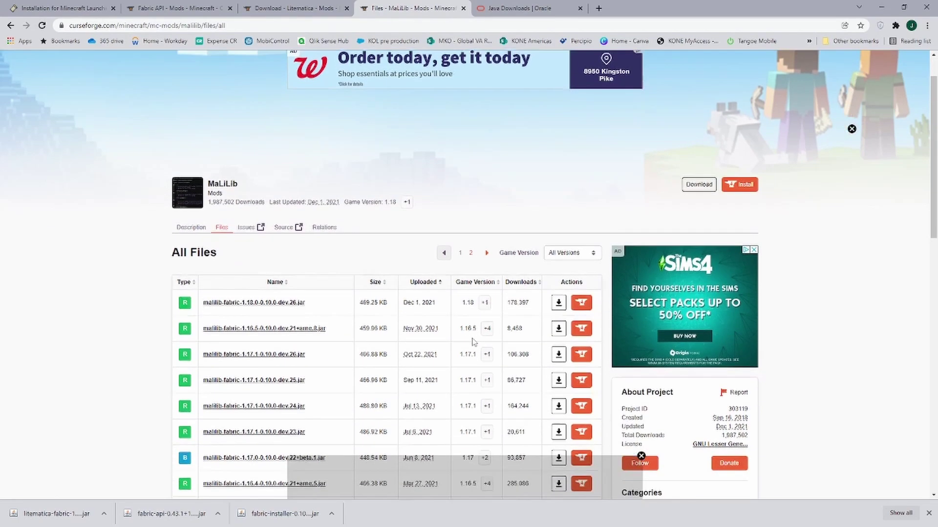
left_click(559, 303)
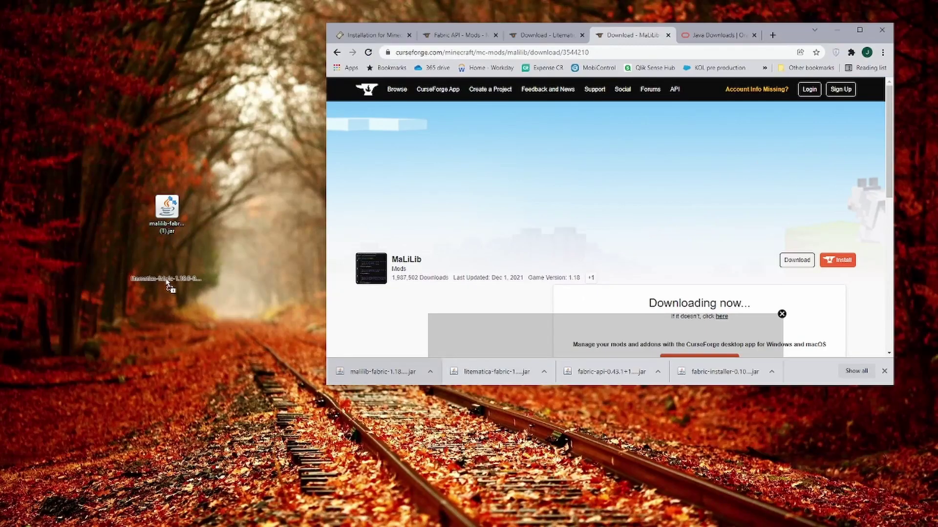
Step: Place the downloaded Litematica, Fabric API and Fabric installer files on the desktop, setting the installer apart from the mod files
left_click_drag(178, 288, 169, 259)
left_click_drag(610, 371, 170, 362)
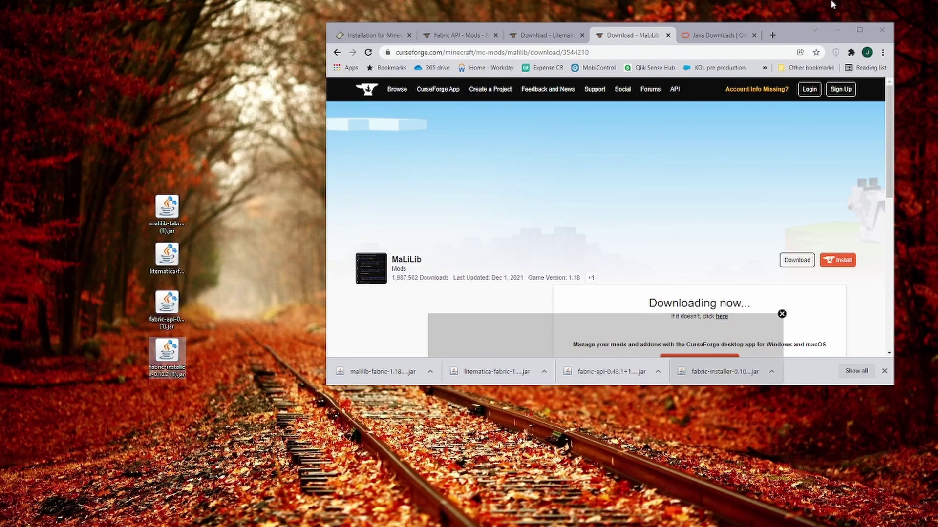
left_click(836, 31)
left_click_drag(166, 352, 397, 84)
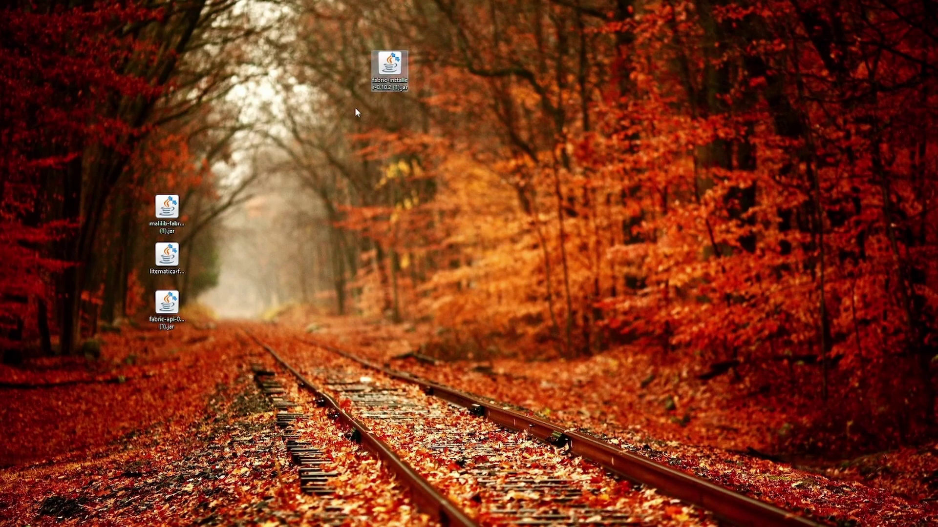
Step: Open the Fabric installer, select Minecraft version 1.18.1, and close it without installing
double_click(394, 71)
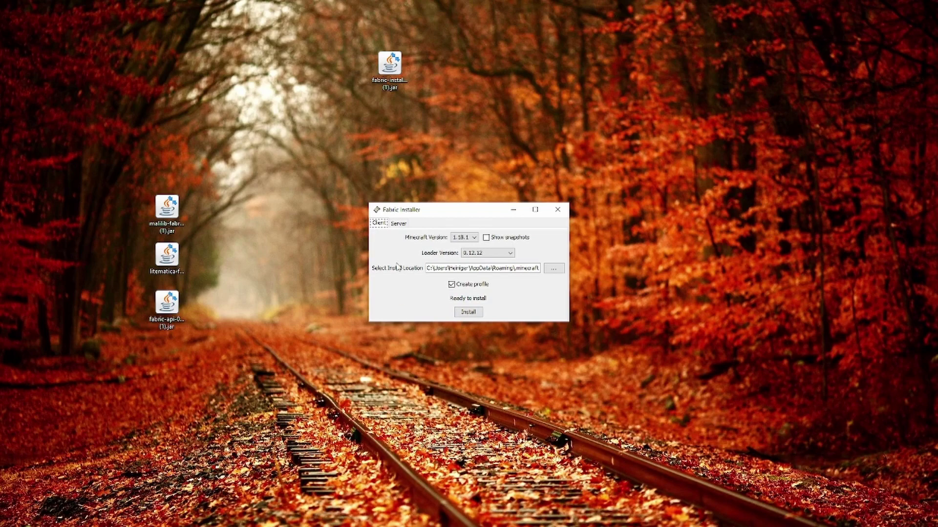
left_click(473, 239)
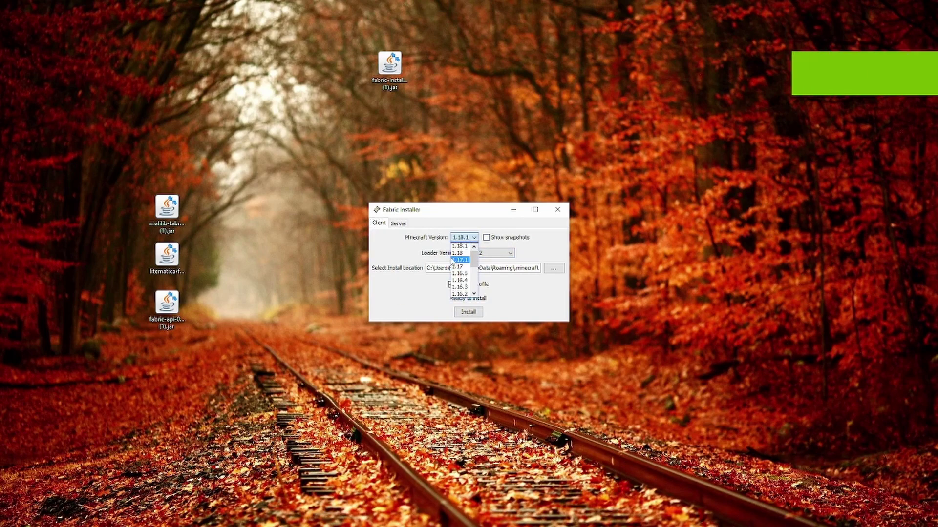
left_click(468, 253)
left_click(473, 238)
left_click(460, 246)
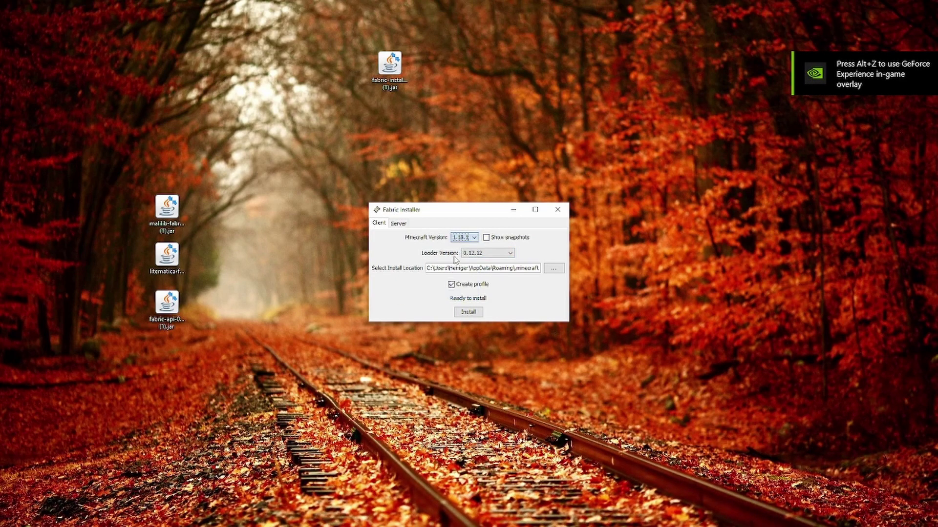
left_click(558, 211)
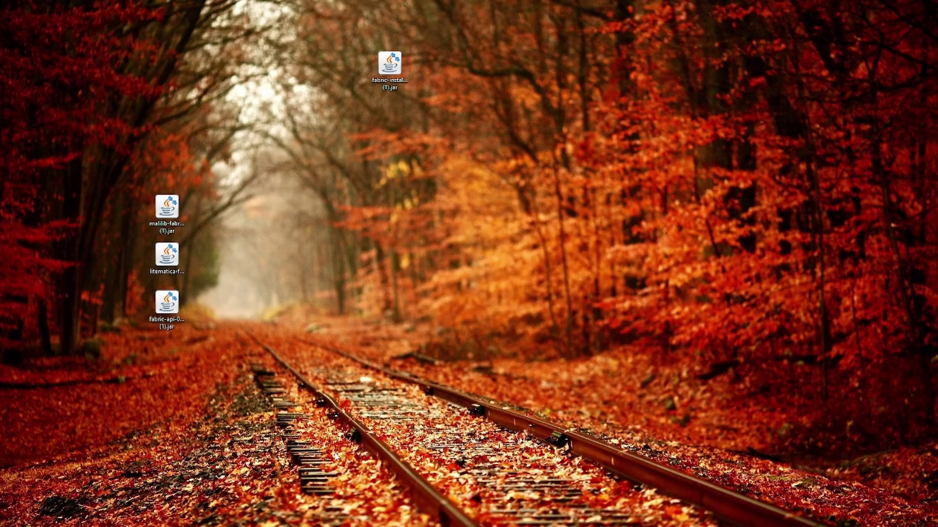
Step: Open the Fabric installer jar on the desktop with Java(TM) Platform SE binary
left_click(389, 65)
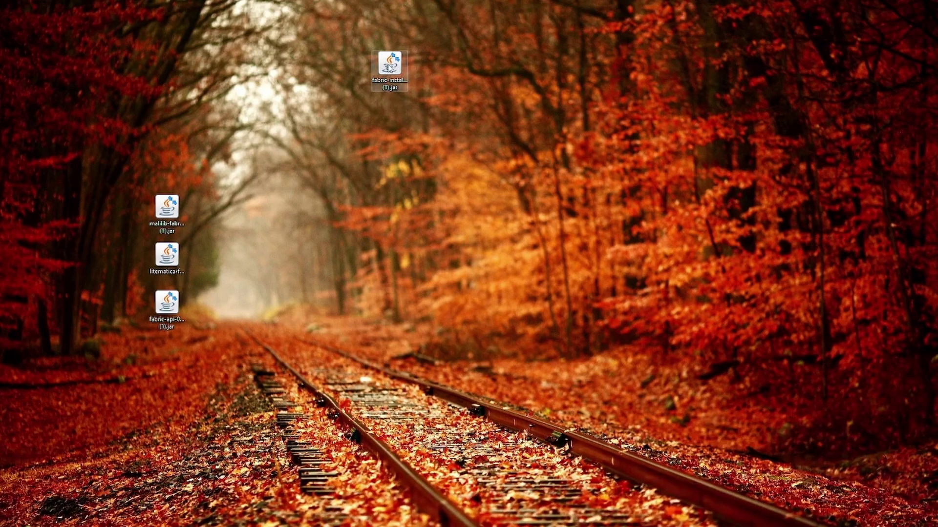
right_click(388, 65)
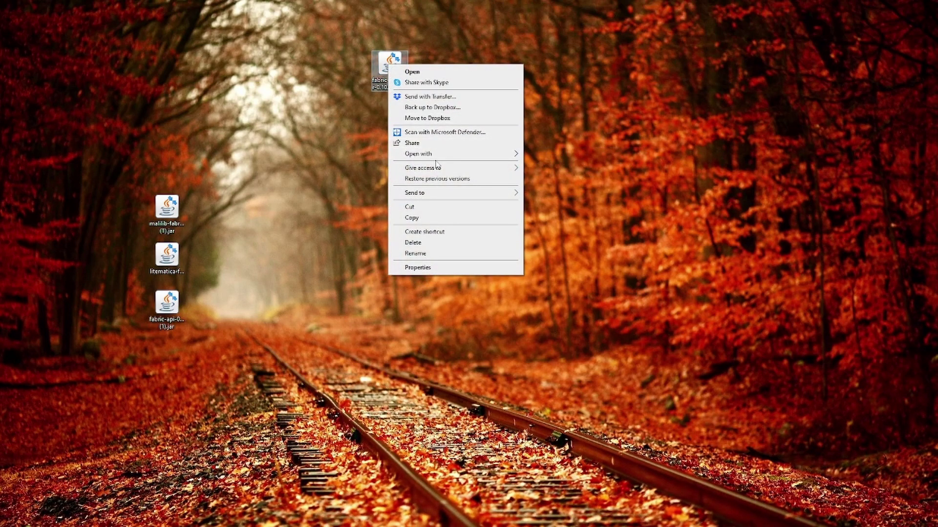
mouse_move(442, 160)
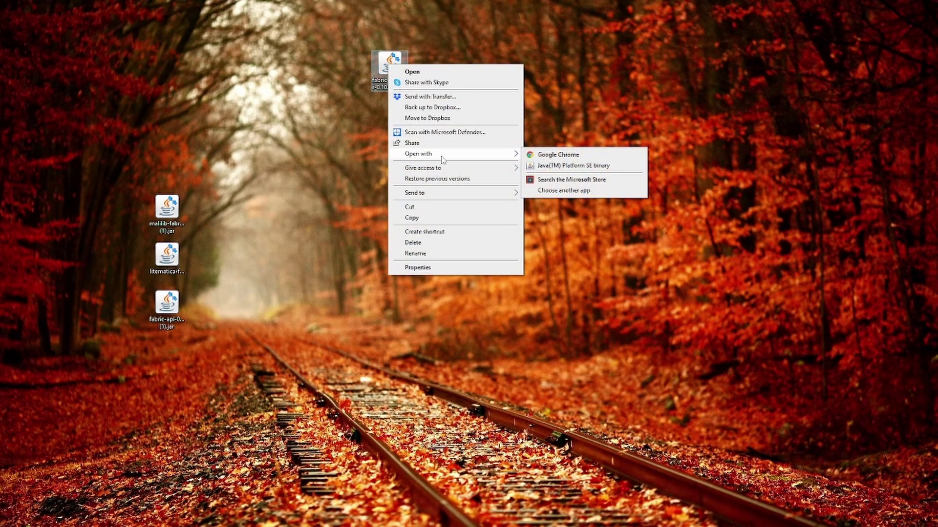
left_click(561, 166)
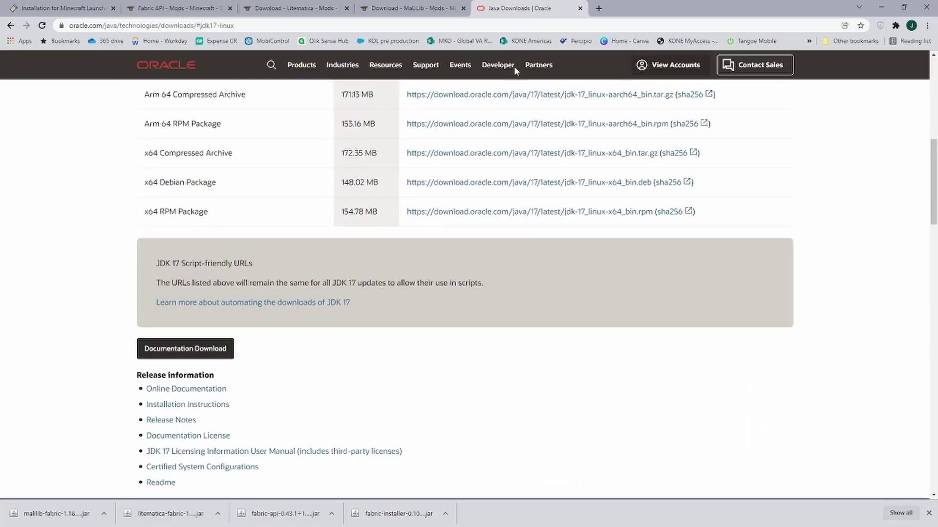
Step: Download the JDK 17 x64 Installer for Windows from Oracle's Java Downloads page and close its setup wizard
scroll(340, 204, "up", 8)
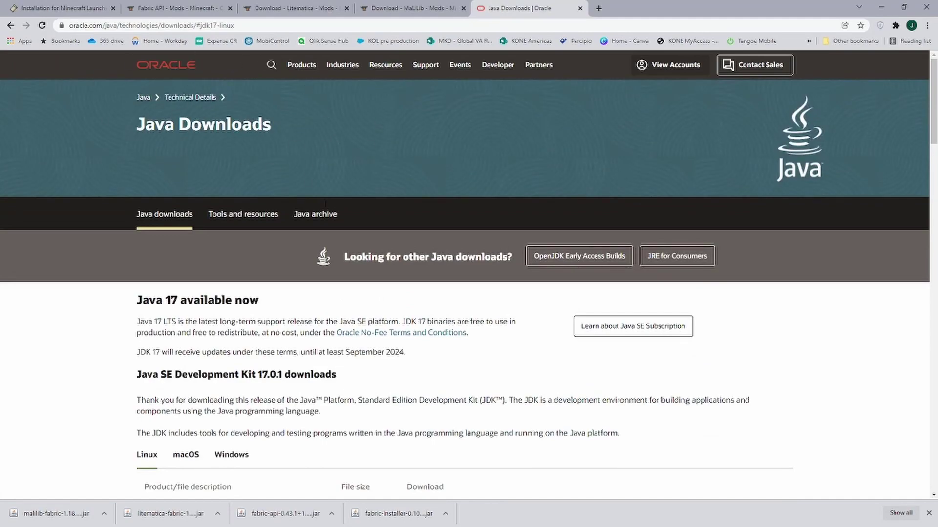
scroll(482, 142, "down", 4)
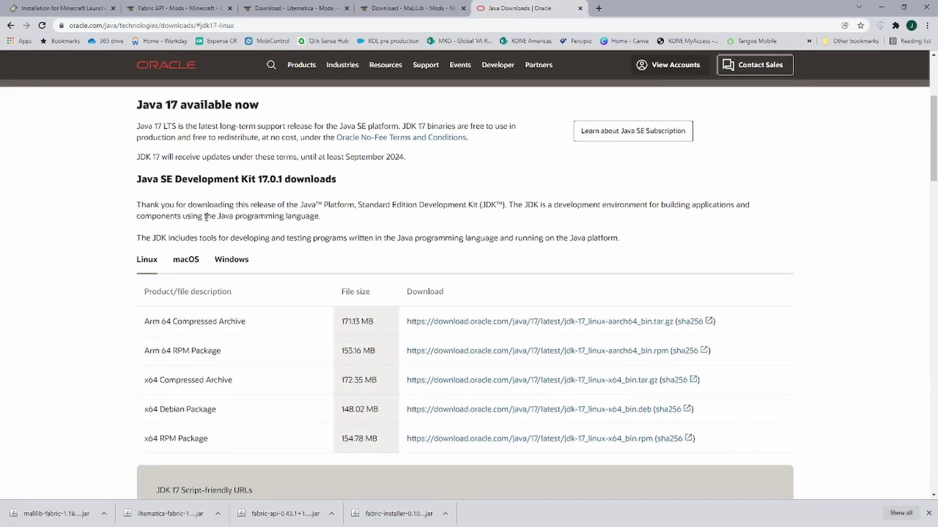
left_click(232, 264)
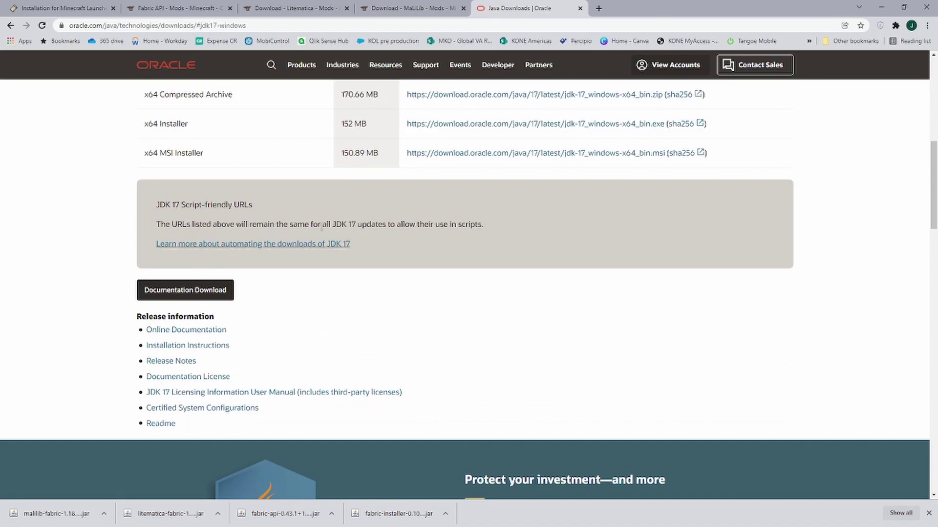
scroll(322, 227, "up", 2)
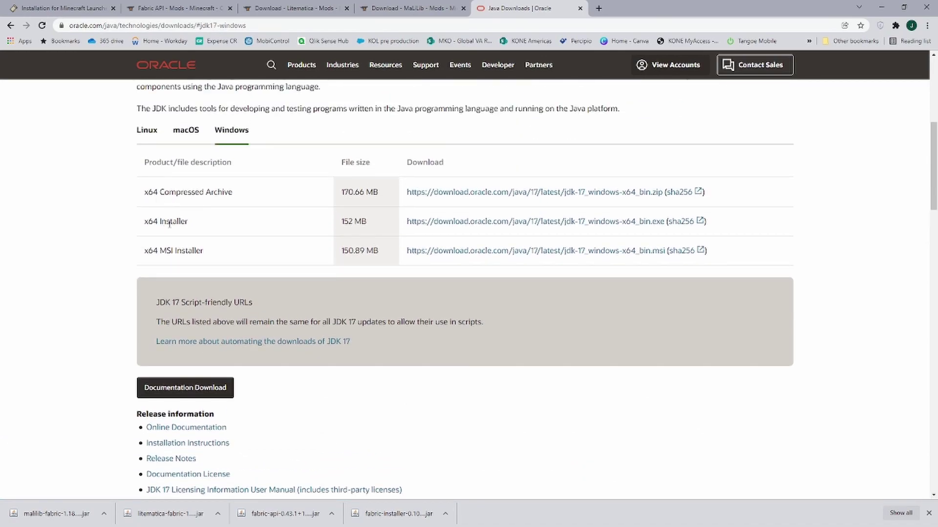
left_click(549, 223)
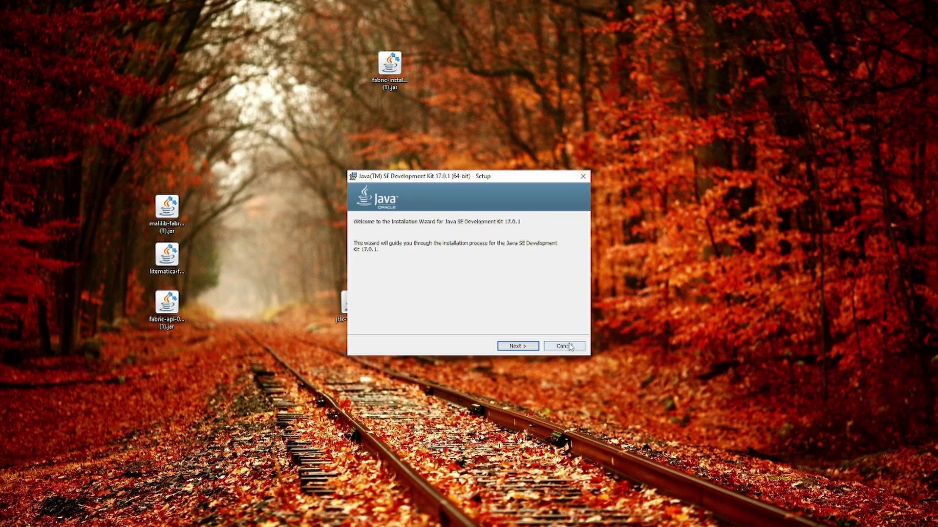
left_click(583, 177)
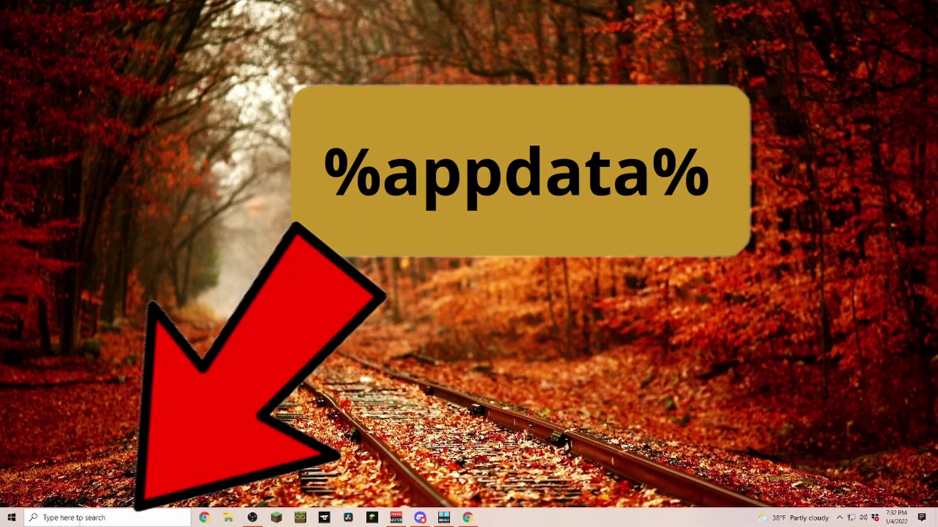
Step: Open the .minecraft folder through %appdata% and move its window clear of the mod files on the desktop
left_click(104, 518)
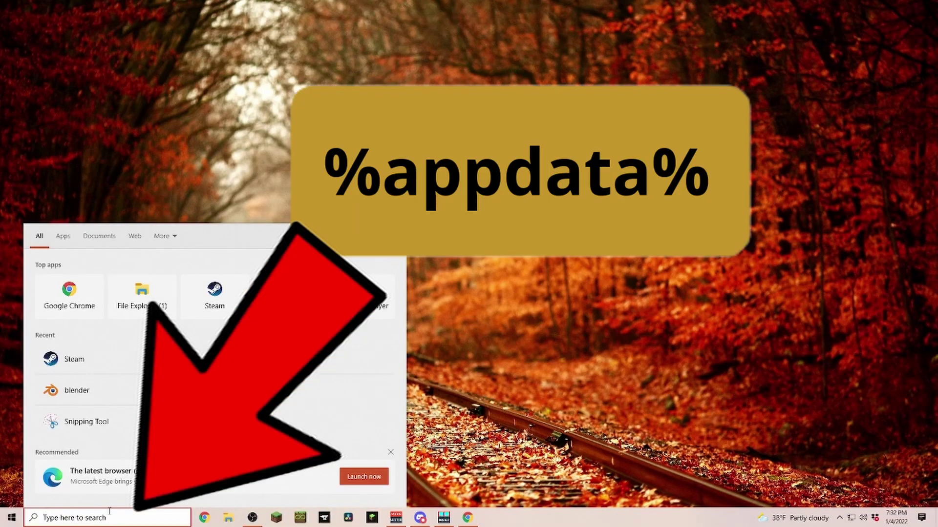
type("%a")
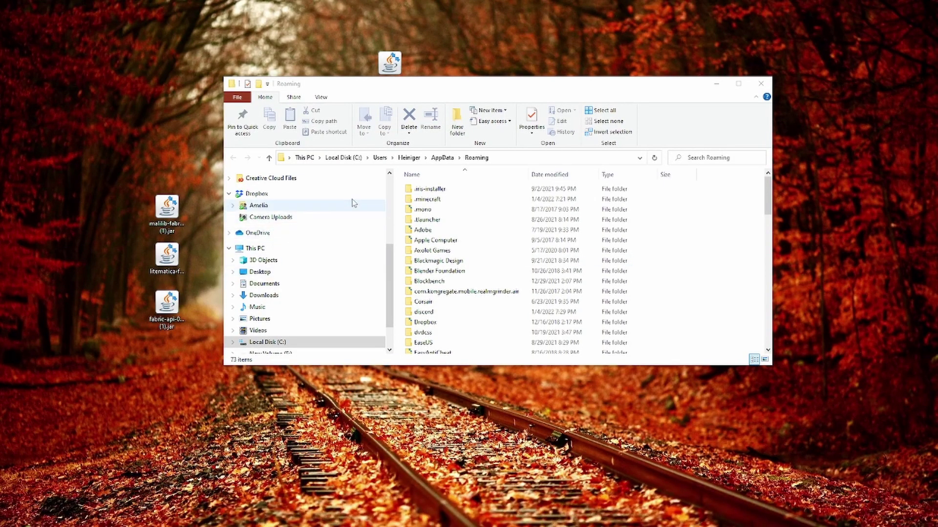
double_click(427, 200)
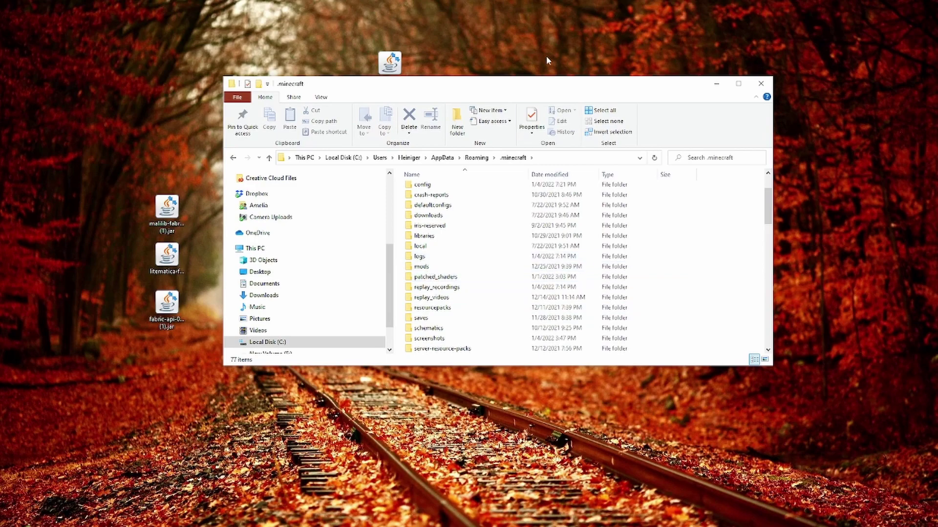
left_click_drag(520, 90, 644, 23)
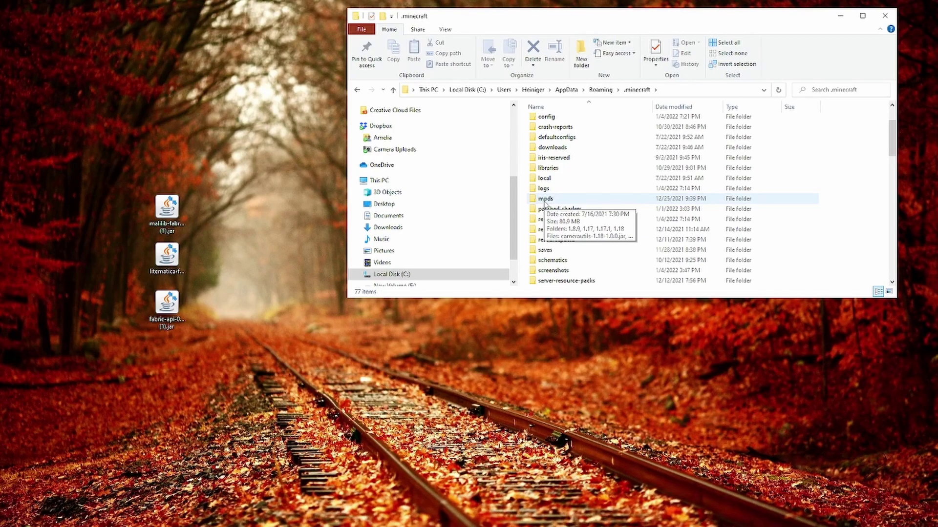
Step: Move the Litematica and MaLiLib jar files from the desktop into the mods folder of .minecraft, and minimize the folder window
double_click(545, 199)
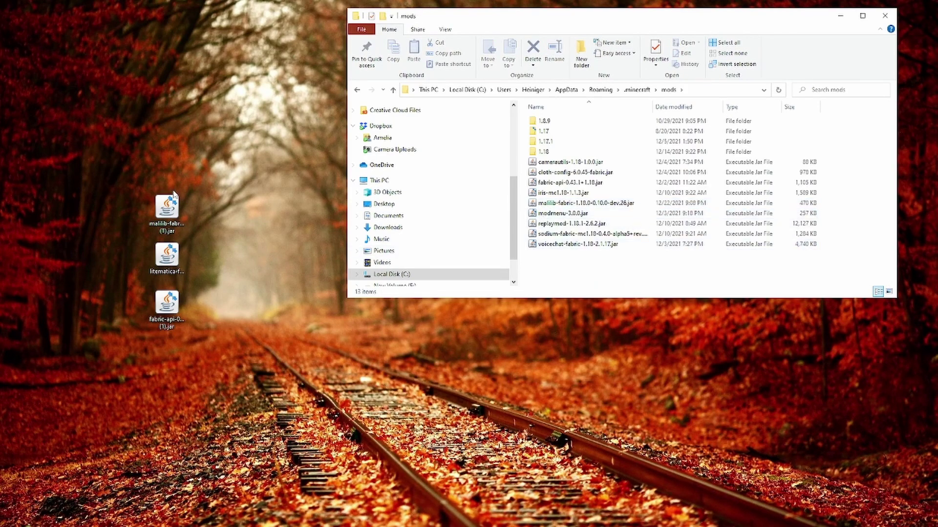
left_click(165, 309)
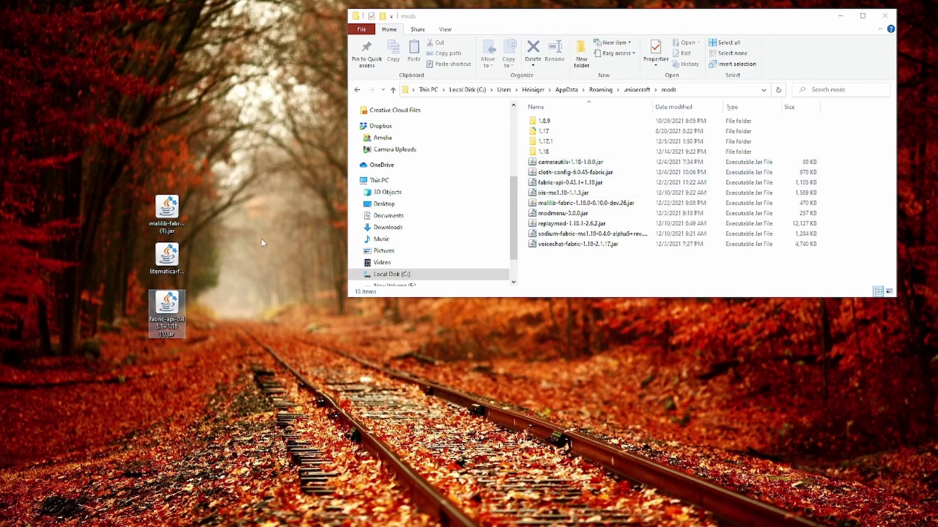
left_click_drag(166, 257, 546, 272)
left_click_drag(170, 214, 553, 272)
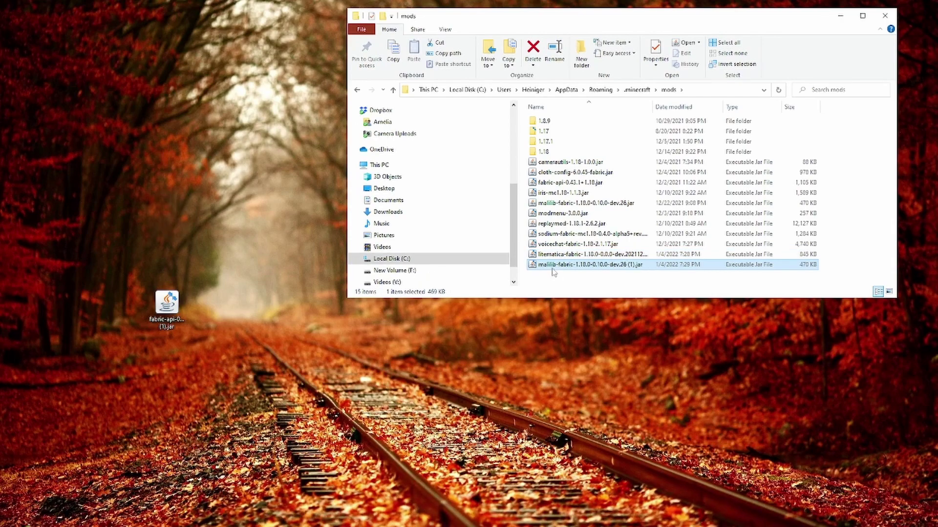
left_click(840, 16)
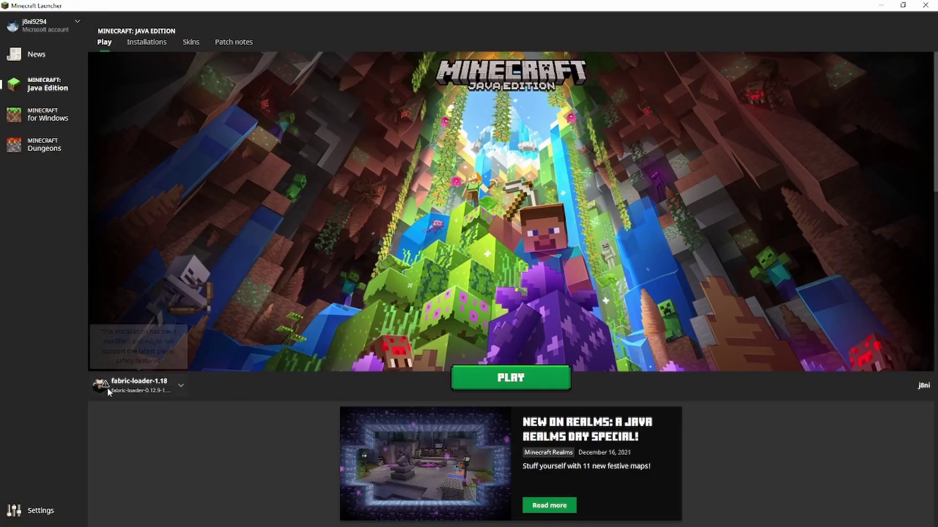
Step: In the Minecraft Launcher, look through the list of installations available to play, keeping fabric-loader-1.18 selected
mouse_move(139, 387)
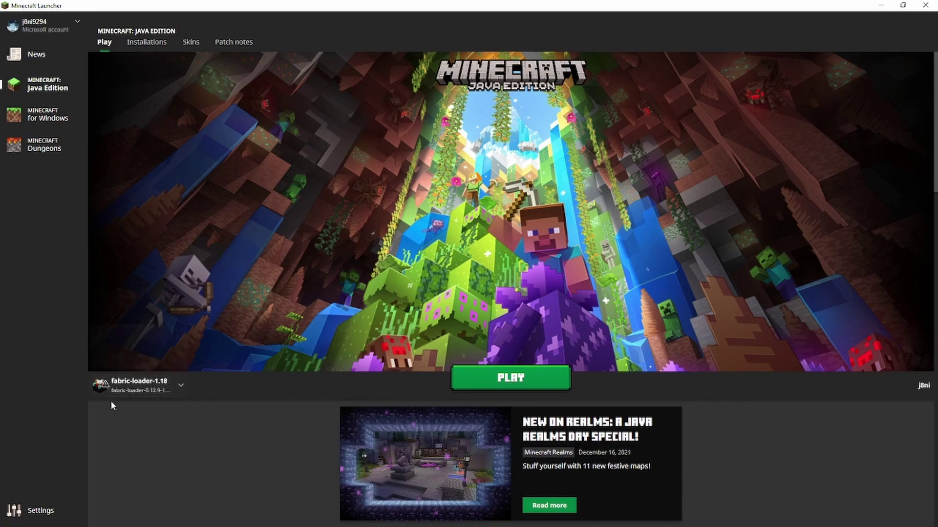
left_click(180, 388)
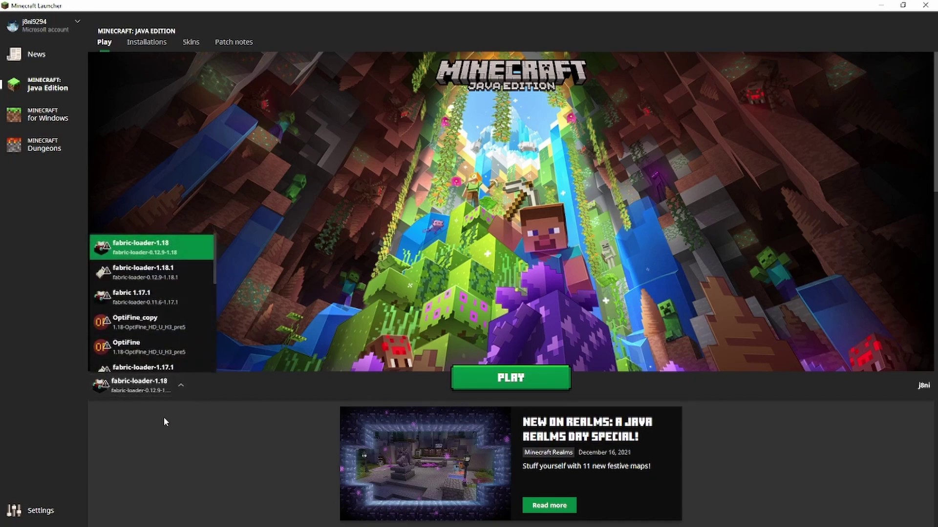
left_click(232, 434)
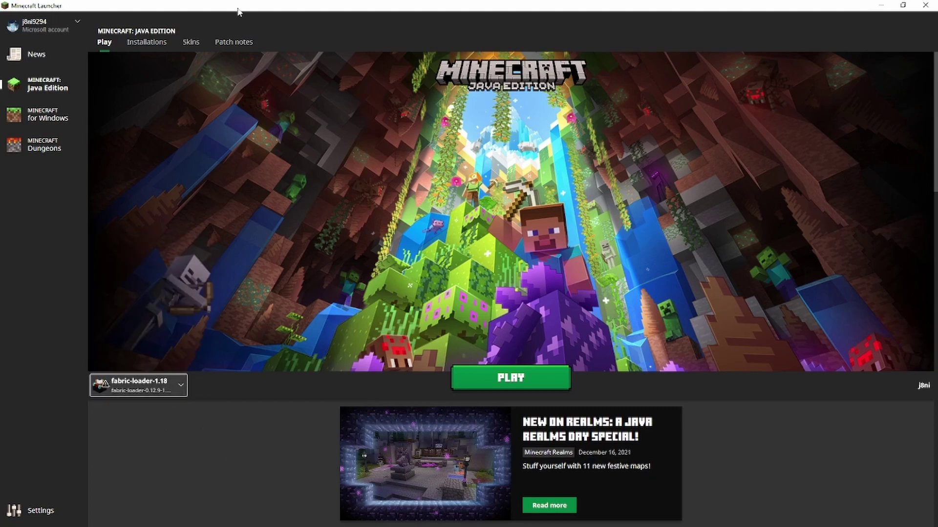
Step: Begin a new installation and look through its available versions for the Fabric loader releases without choosing one
left_click(146, 44)
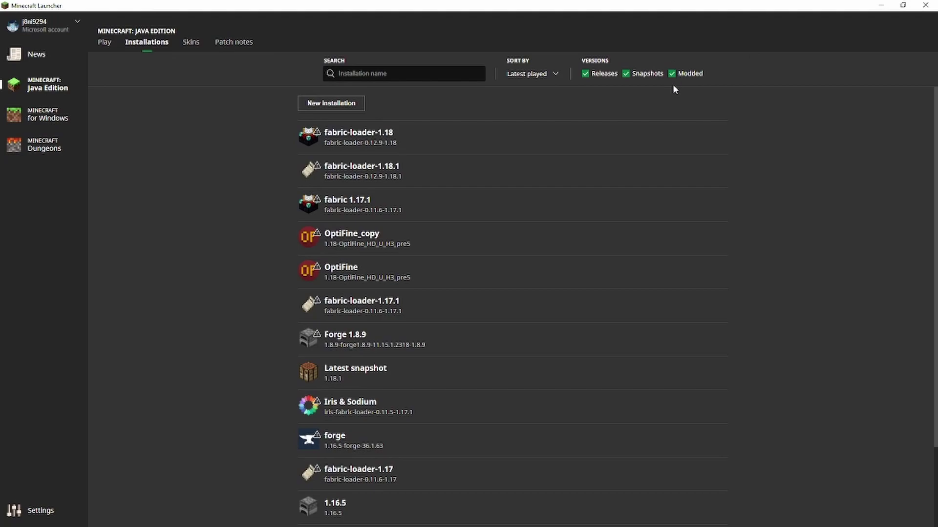
left_click(325, 107)
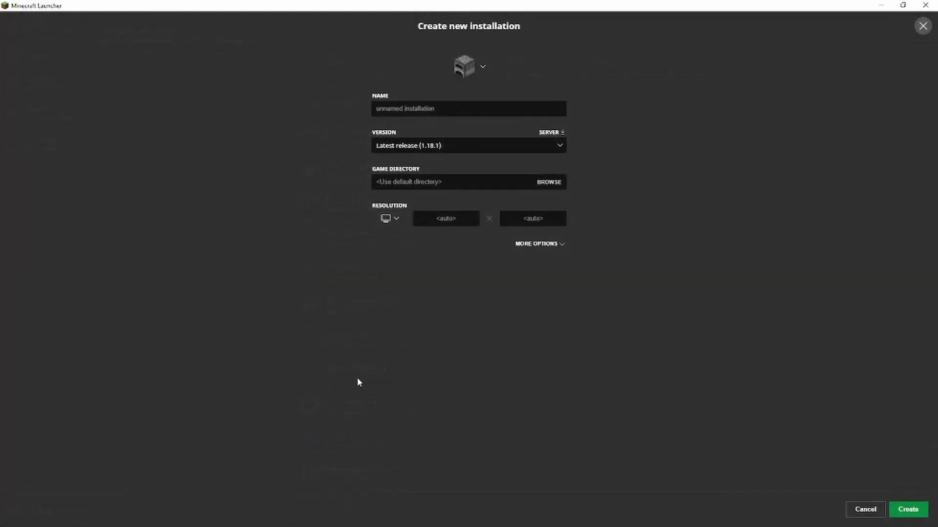
left_click(439, 145)
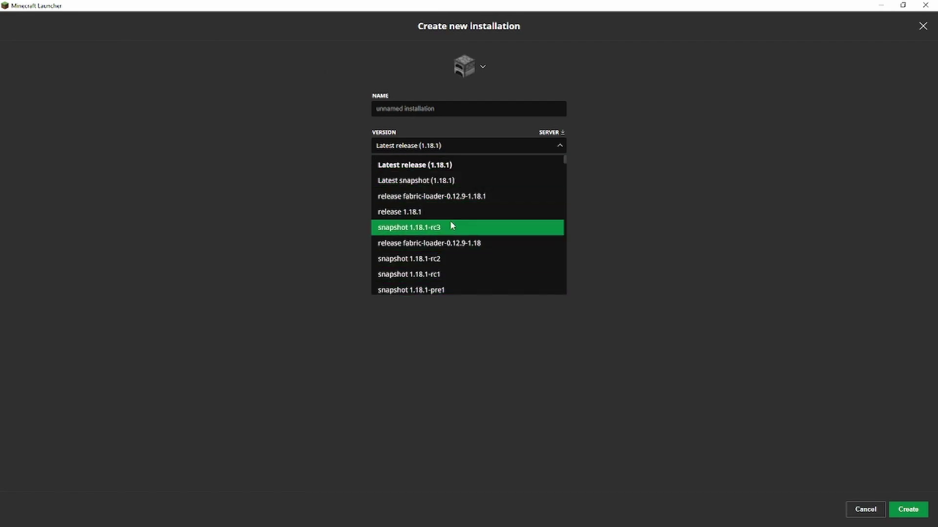
left_click(670, 118)
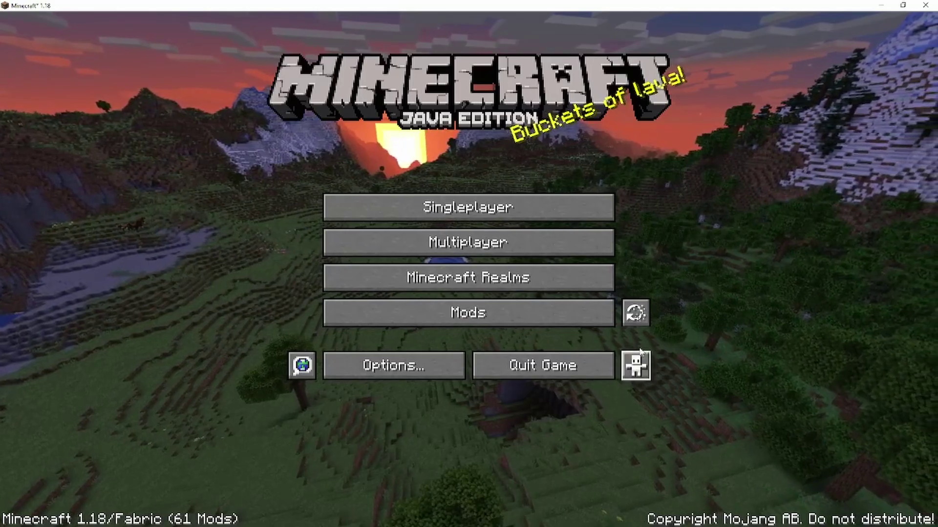
Step: In the running Minecraft 1.18 game, open the list of installed mods and view the Litematica entry's details
left_click(476, 321)
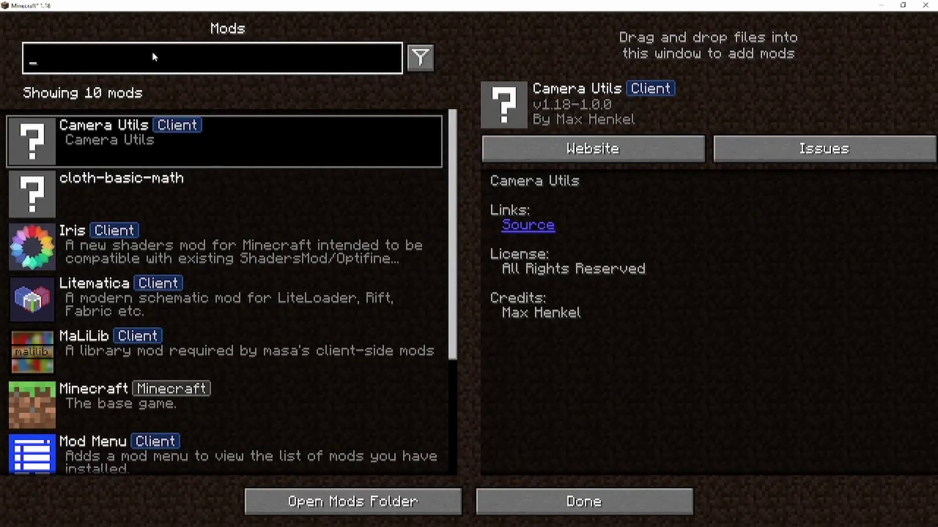
left_click(88, 294)
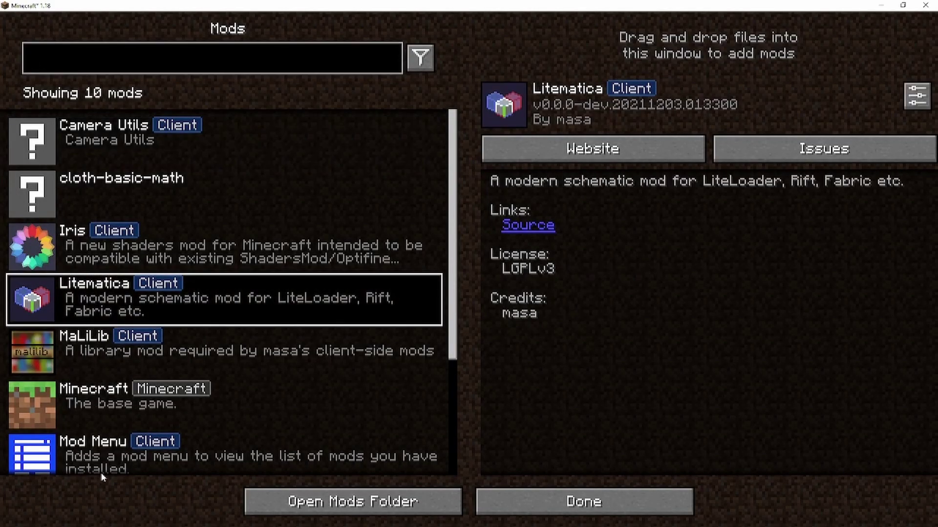